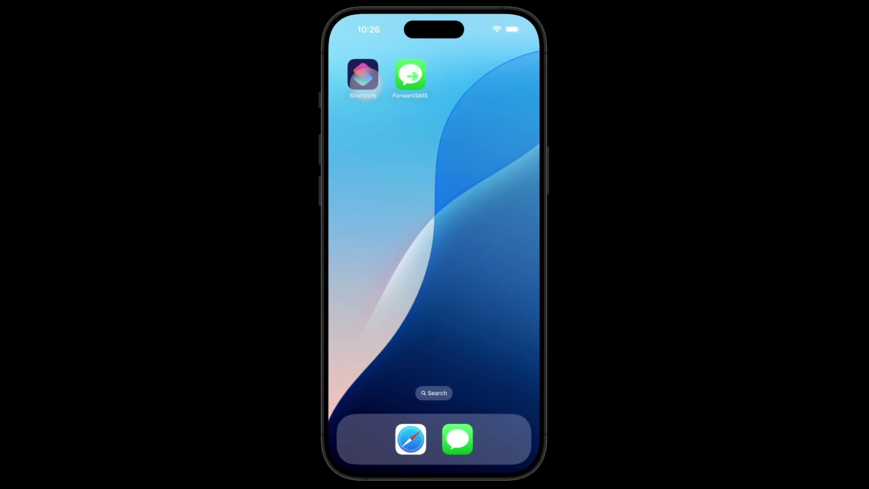
# - Start a new personal automation in Shortcuts that is triggered by incoming messages
pyautogui.click(362, 75)
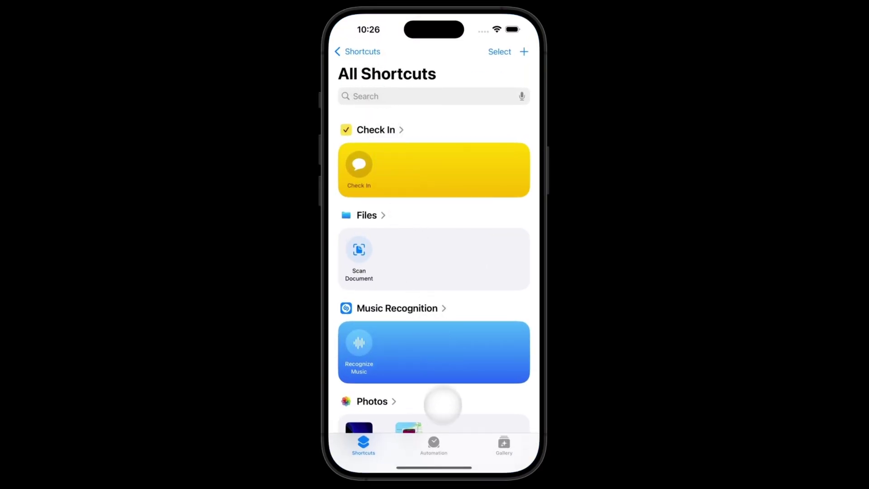
pyautogui.click(437, 450)
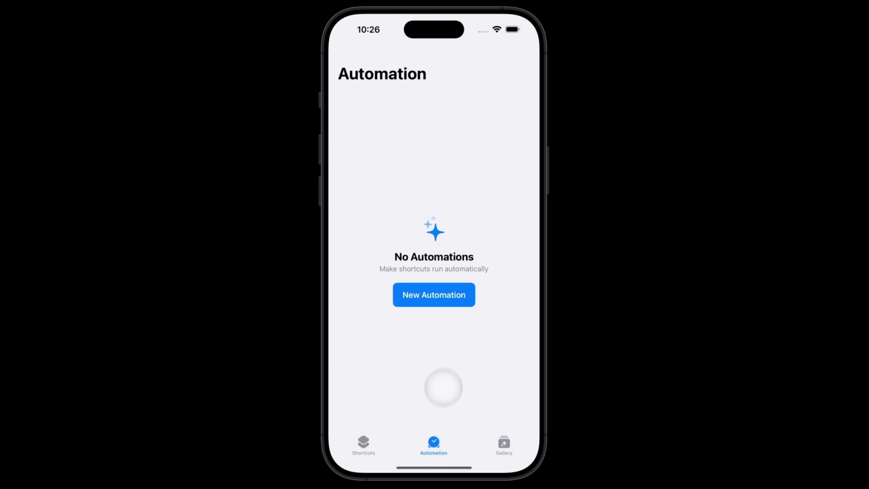
pyautogui.click(442, 299)
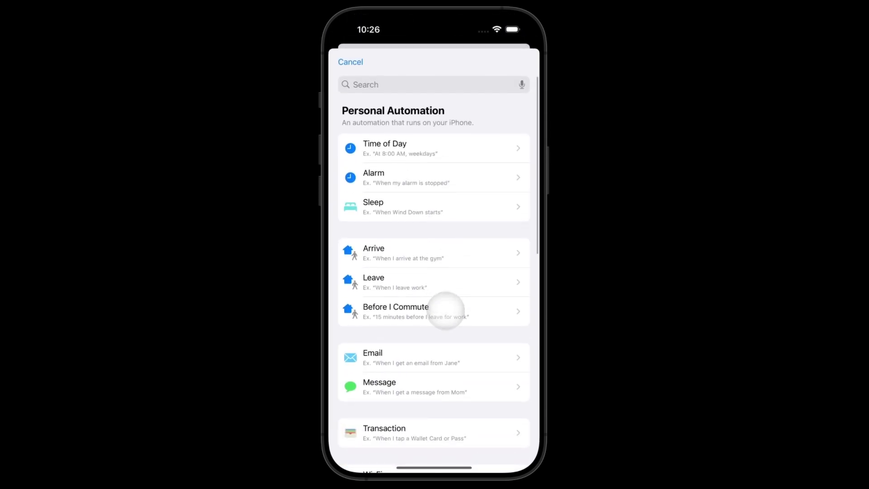
pyautogui.click(432, 380)
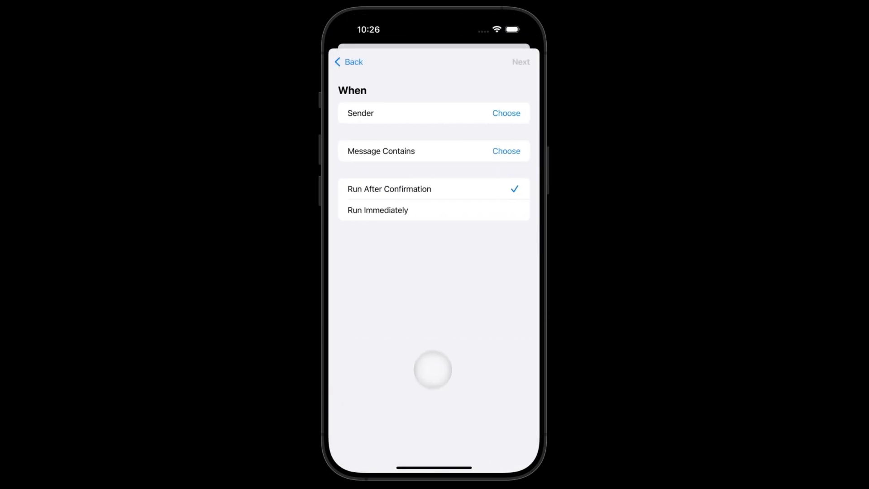
pyautogui.click(501, 113)
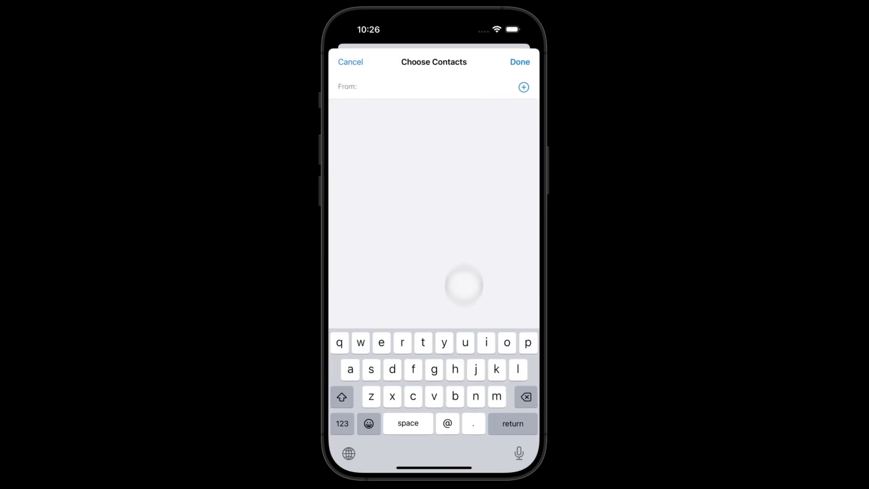
pyautogui.click(496, 368)
pyautogui.write('ka')
pyautogui.click(351, 369)
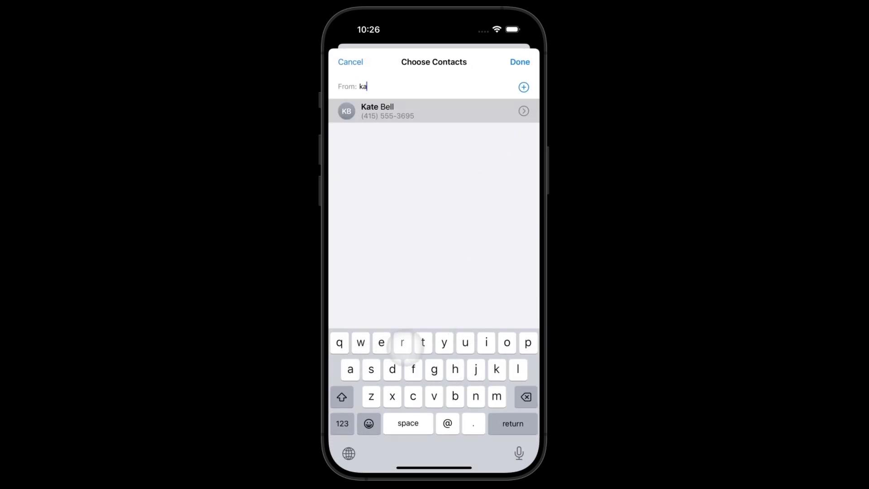
pyautogui.click(422, 342)
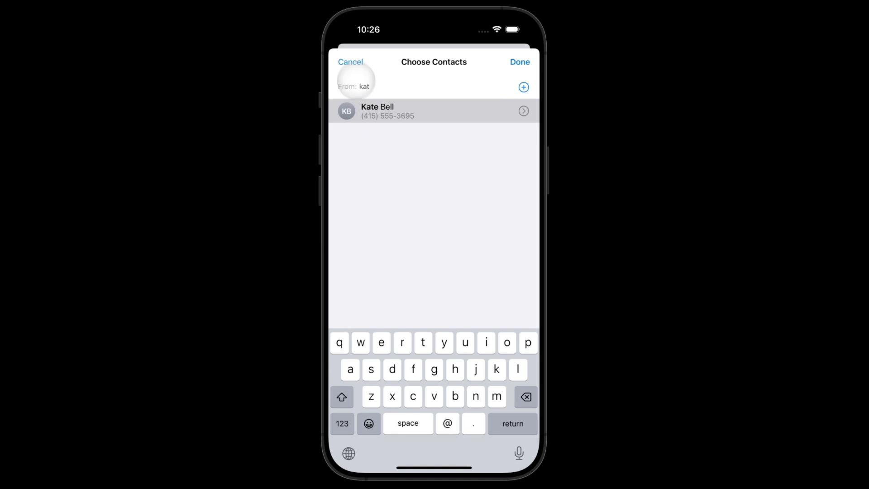
pyautogui.click(350, 62)
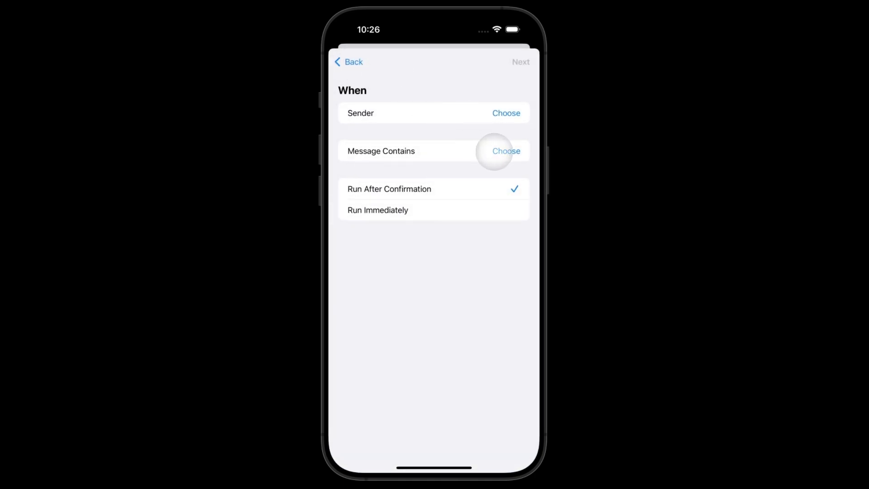
# - Leave Message Contains empty, set the automation to Run Immediately, and continue to actions
pyautogui.click(498, 151)
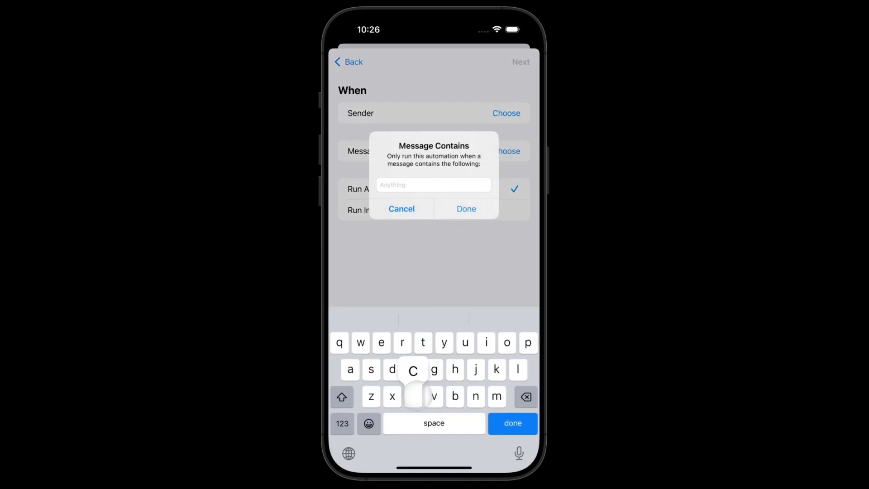
pyautogui.write('code')
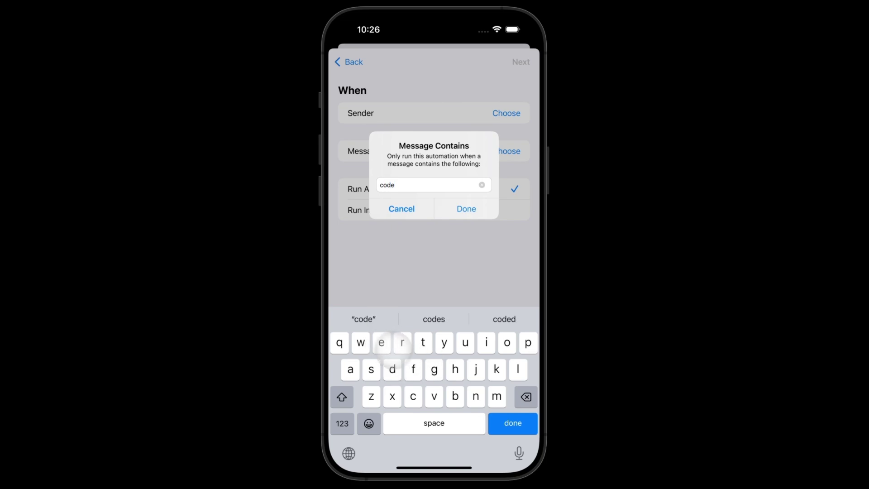
pyautogui.click(525, 396)
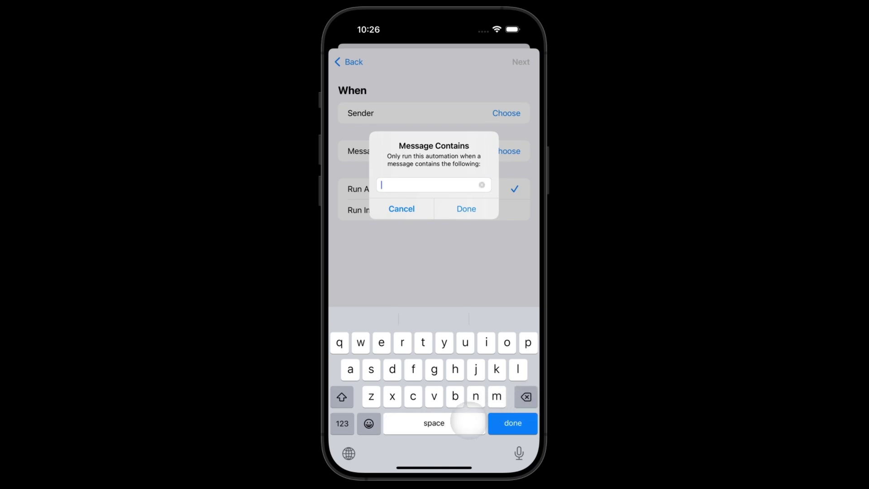
pyautogui.click(510, 424)
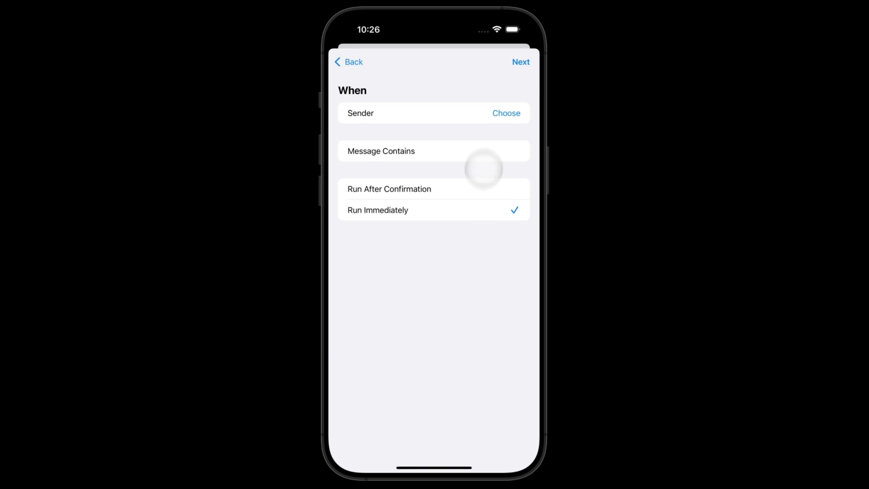
pyautogui.click(517, 61)
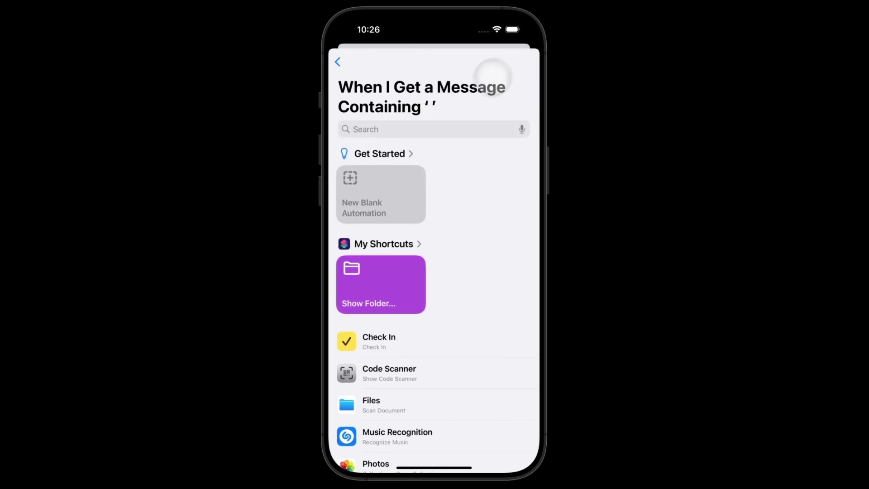
# - Add a Forward Text Message action to a new blank automation
pyautogui.click(406, 175)
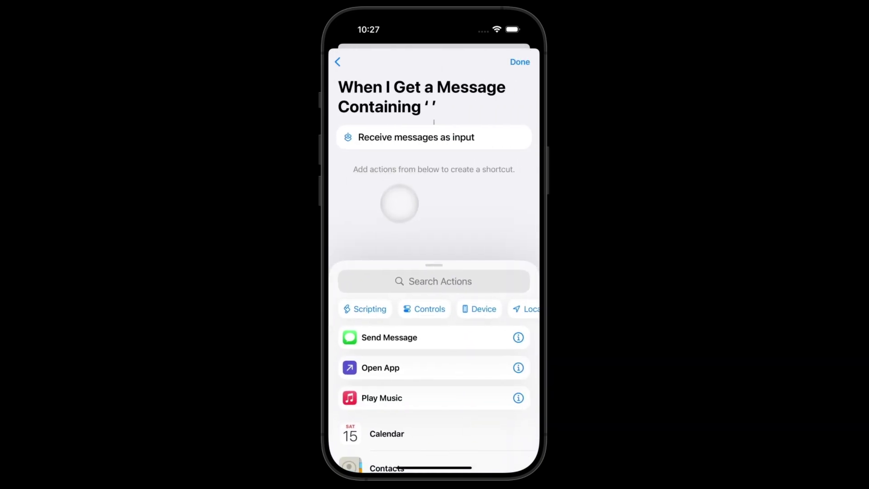
pyautogui.click(399, 280)
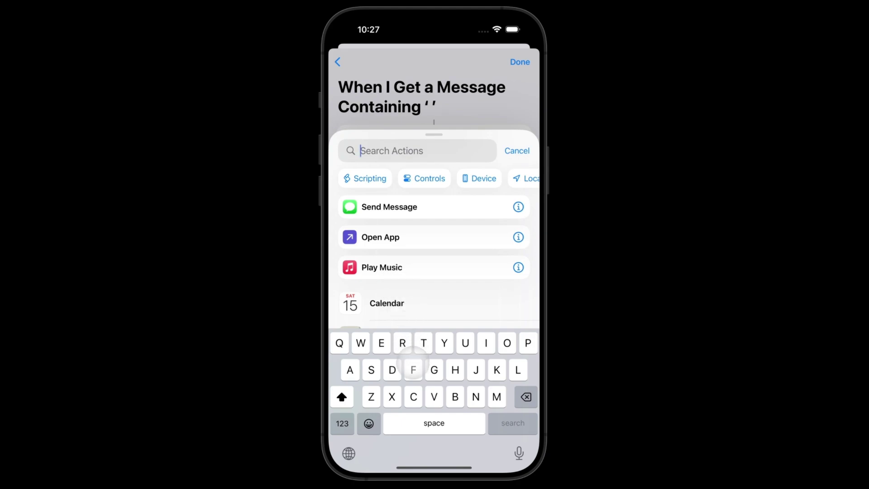
pyautogui.write('For')
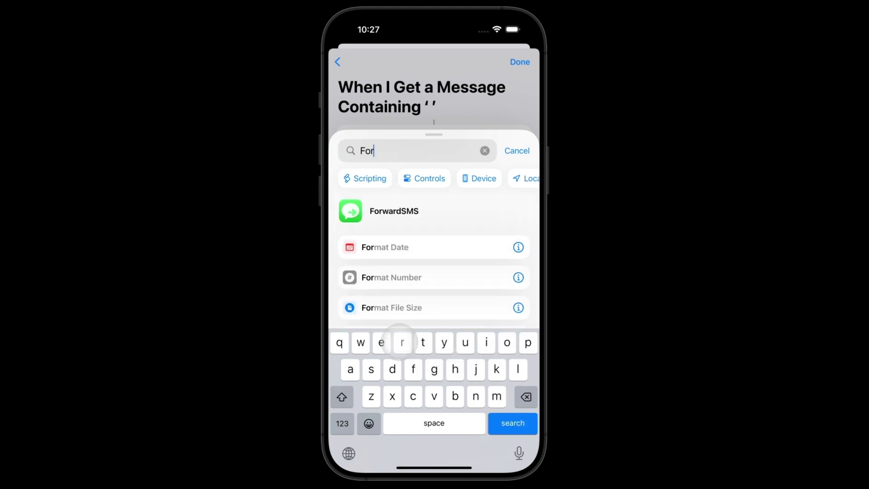
pyautogui.write('w')
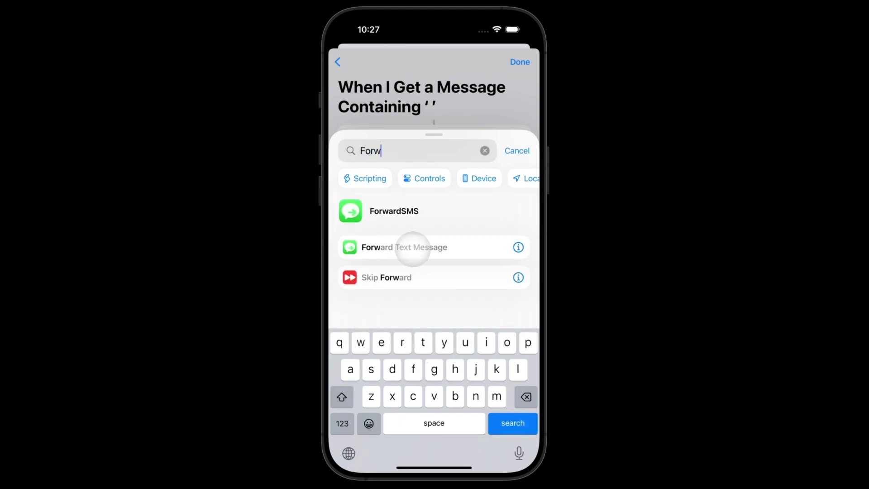
pyautogui.click(413, 248)
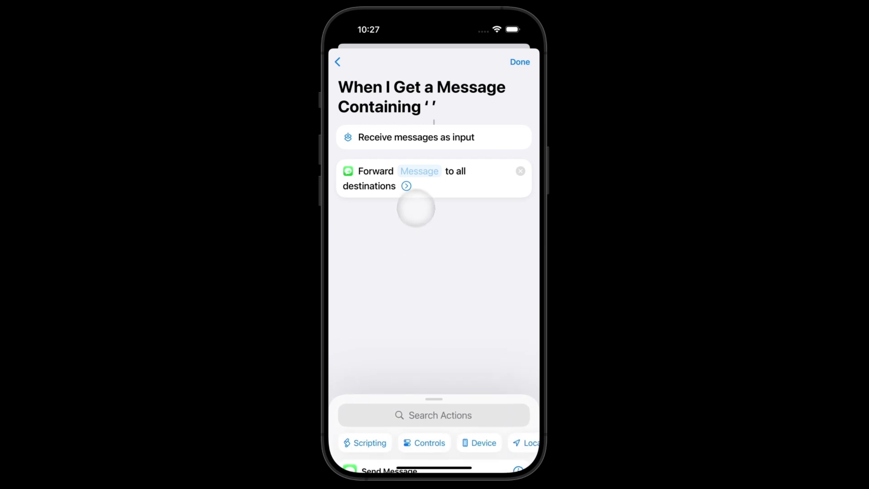
# - Make the Forward Text Message action send the Shortcut Input variable
pyautogui.click(422, 174)
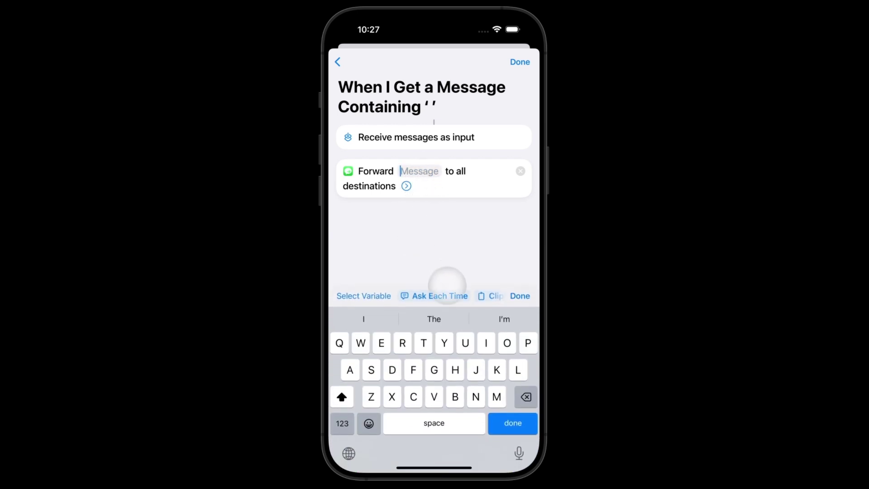
pyautogui.moveTo(448, 296); pyautogui.dragTo(367, 296)
pyautogui.click(458, 295)
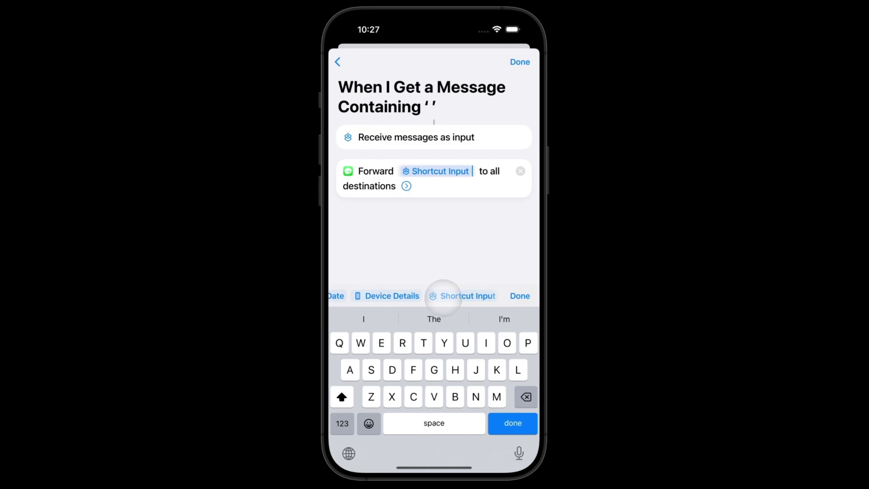
pyautogui.click(516, 296)
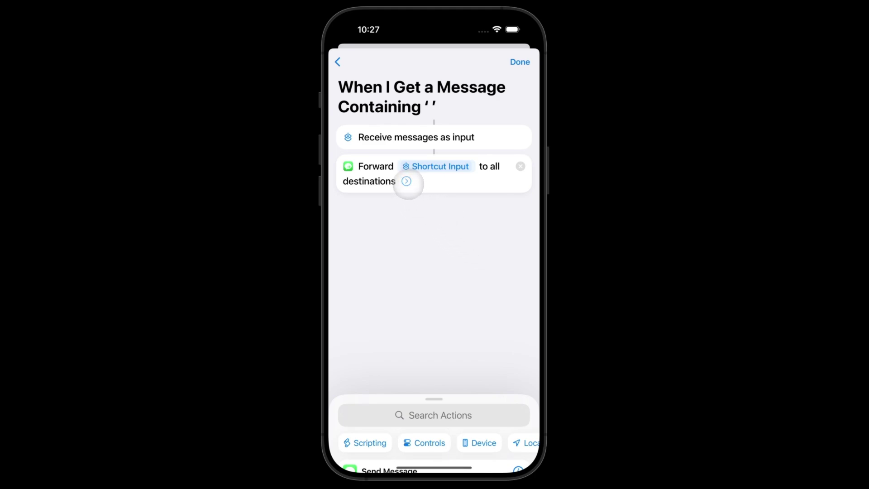
# - Set the Forward action's Sender field to Shortcut Input
pyautogui.click(406, 181)
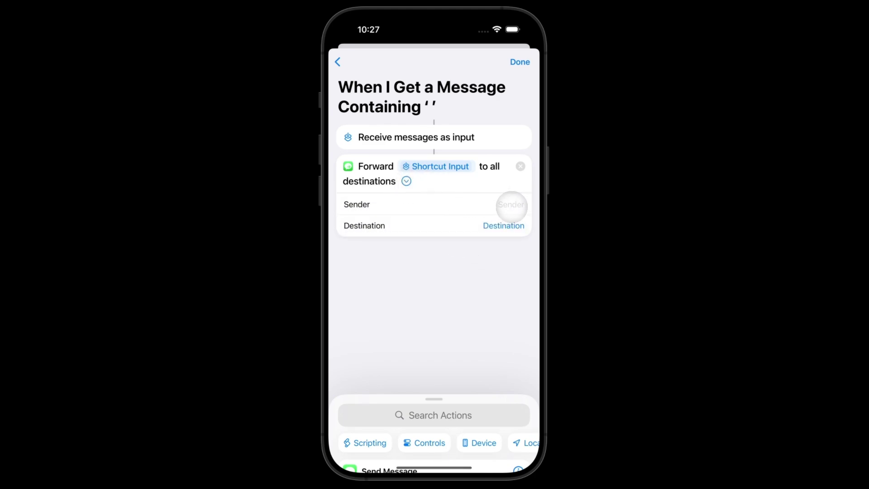
pyautogui.click(510, 204)
pyautogui.moveTo(482, 295); pyautogui.dragTo(417, 295)
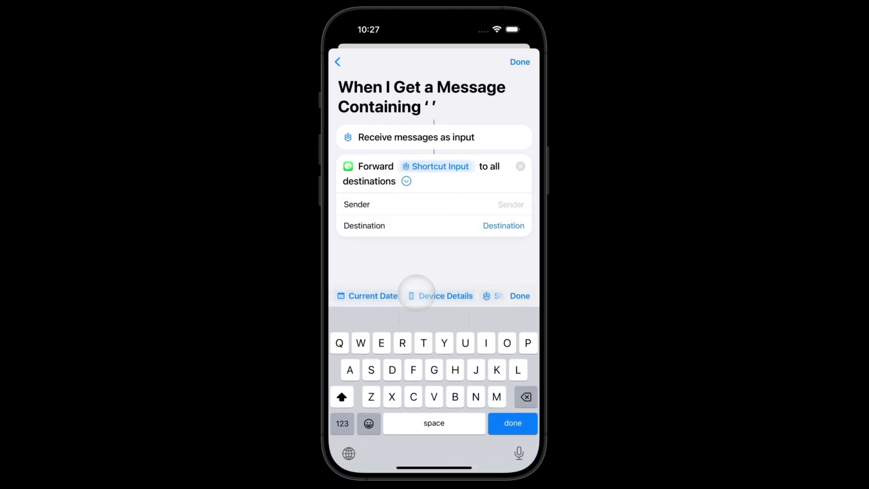
pyautogui.click(448, 295)
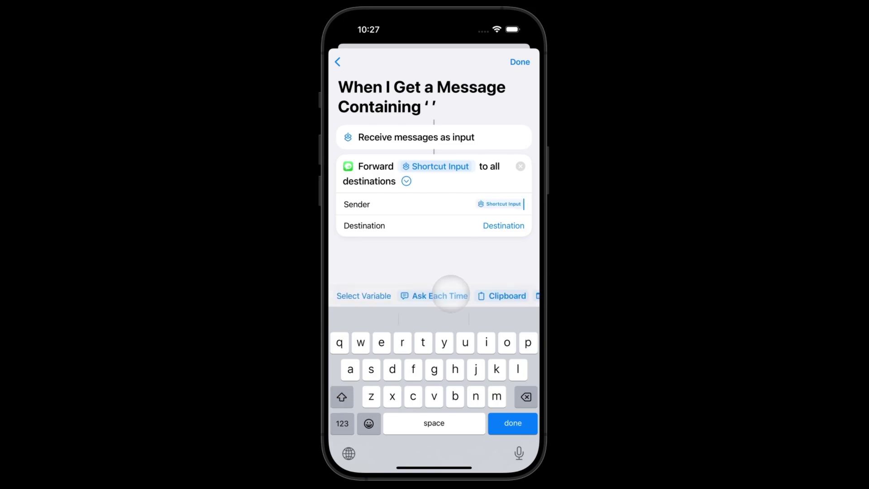
pyautogui.click(509, 420)
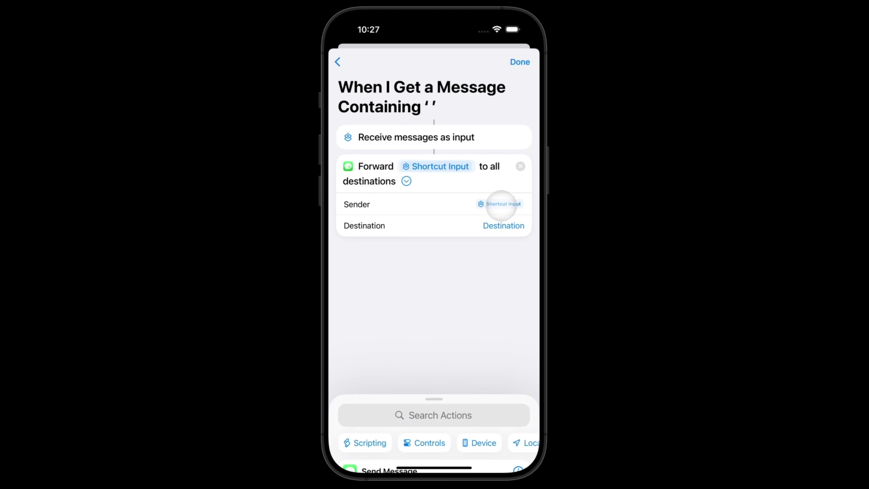
# - Use the Shortcut Input's Sender property and save the automation
pyautogui.click(503, 204)
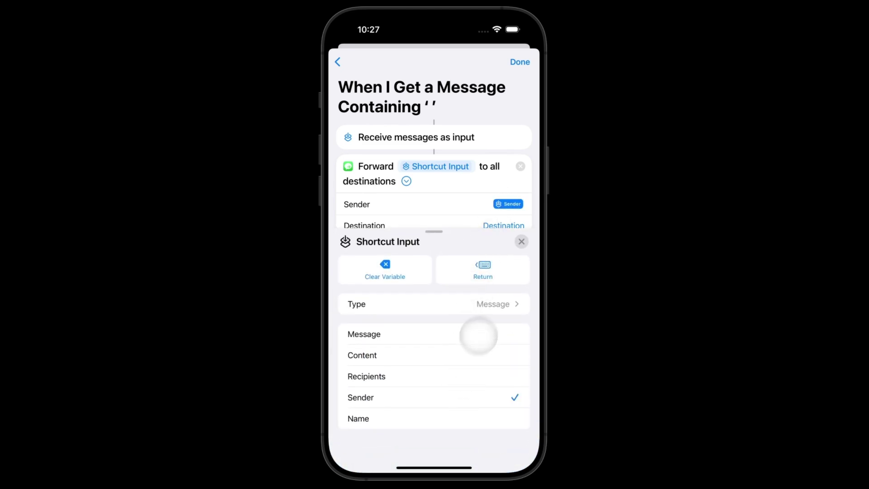
pyautogui.click(521, 242)
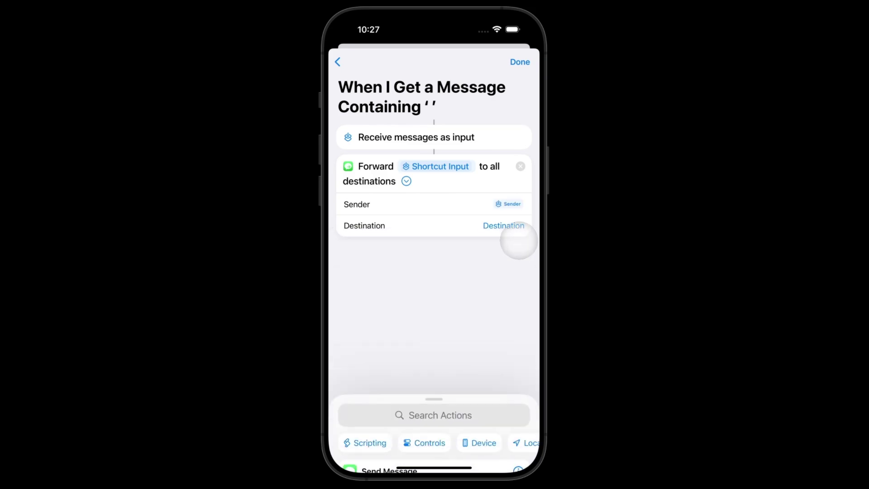
pyautogui.click(517, 62)
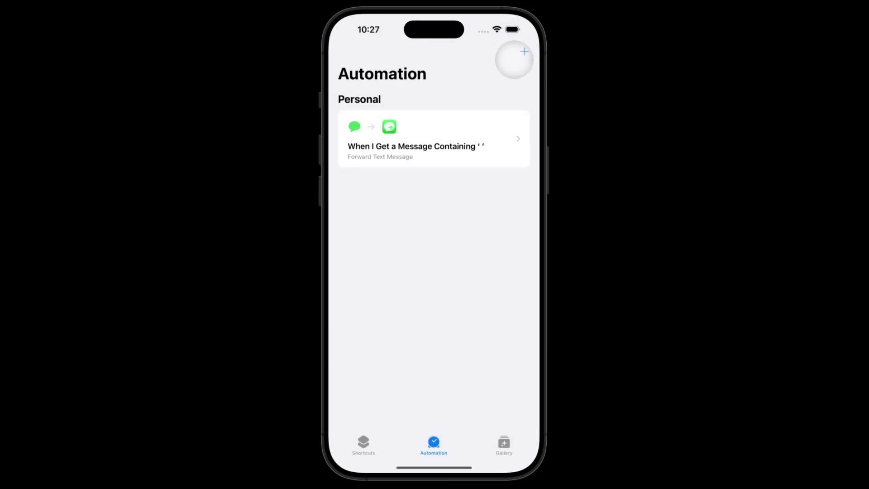